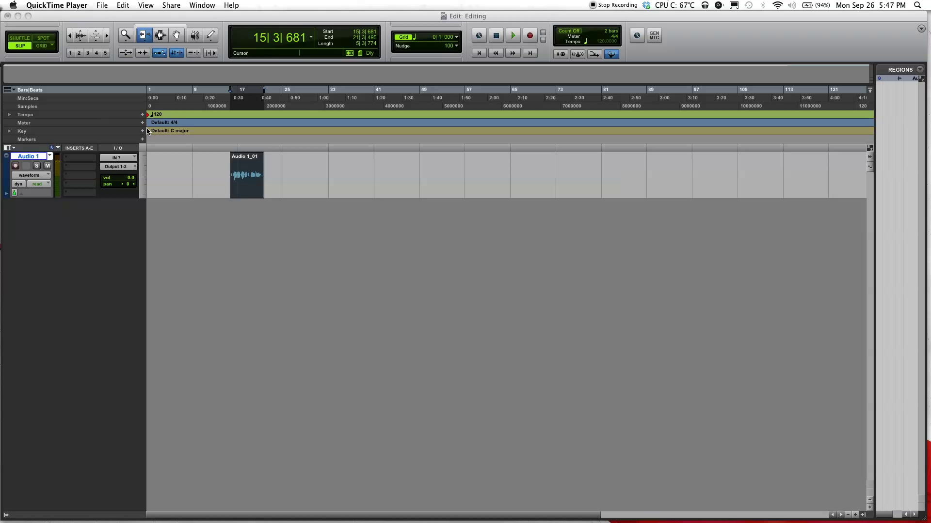
# Step: Bring the session to the front and play the region from its start, then stop
pyautogui.click(351, 39)
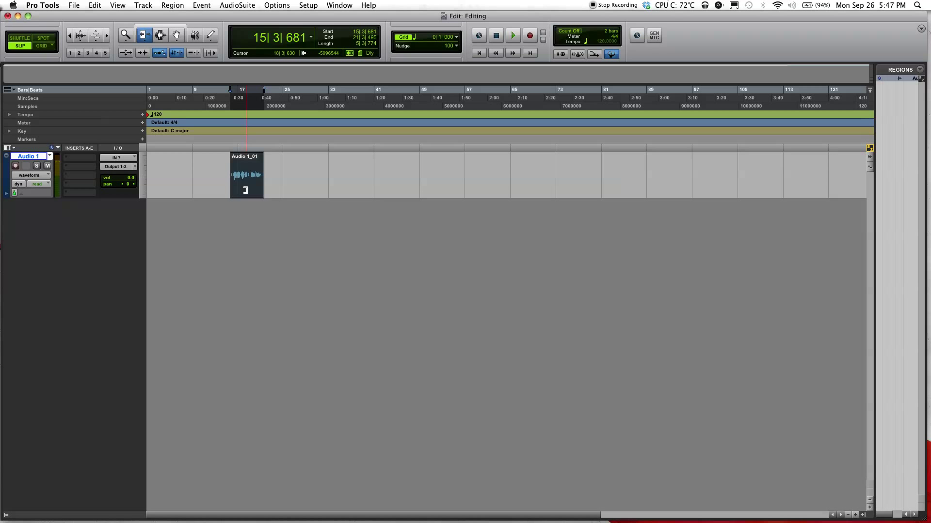
pyautogui.press('space')
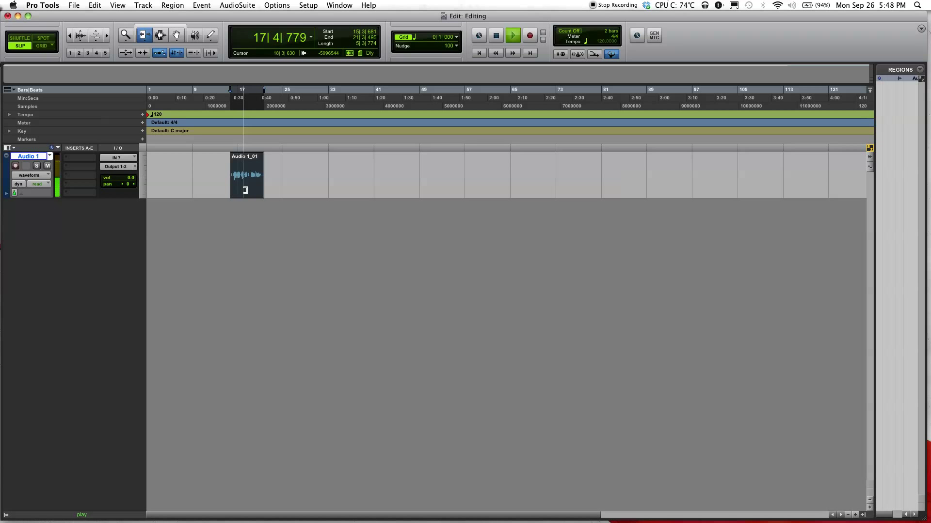
pyautogui.press('space')
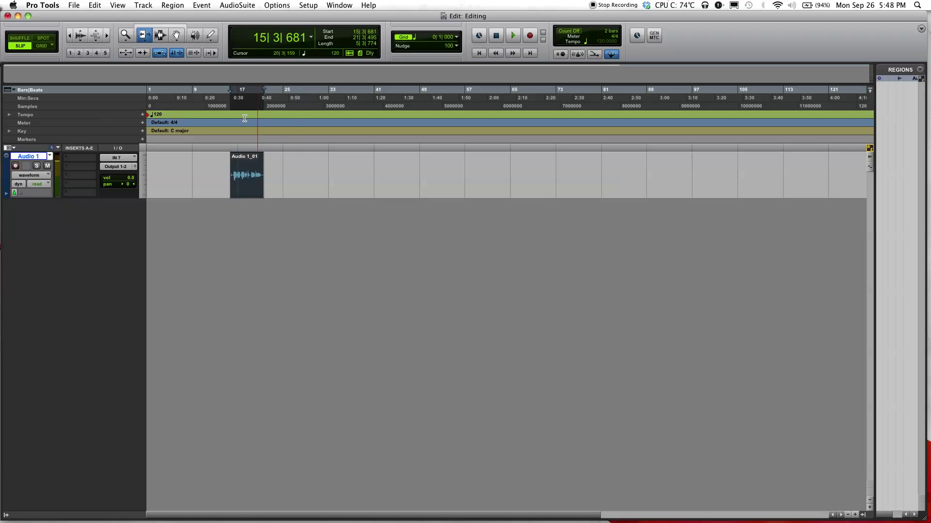
# Step: Set the Trim tool to standard trimming and trim the region's start later to about bar 17
pyautogui.click(146, 35)
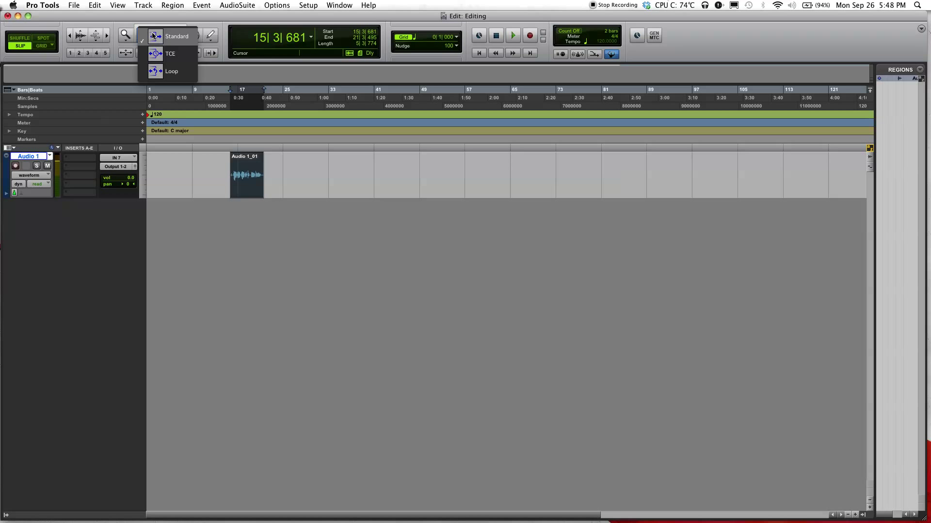
pyautogui.click(152, 36)
pyautogui.click(154, 38)
pyautogui.click(161, 41)
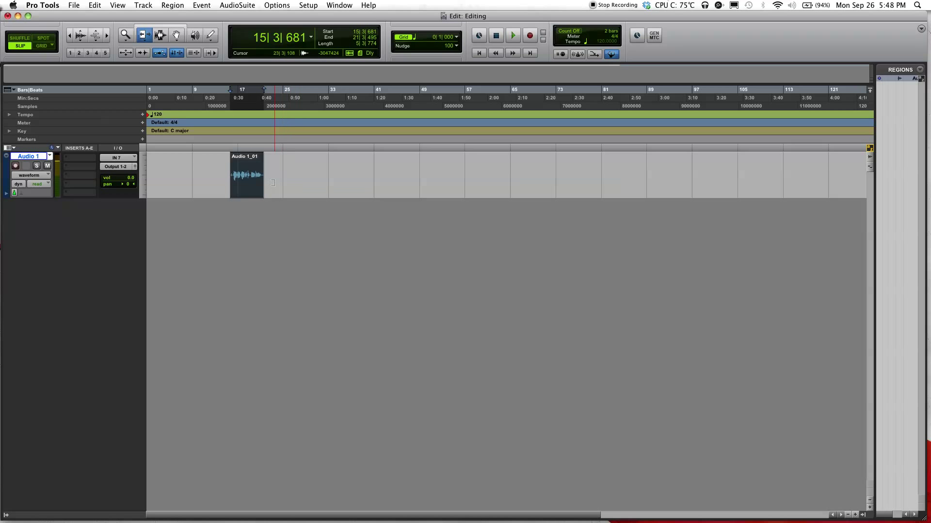
pyautogui.moveTo(231, 174)
pyautogui.mouseDown()
pyautogui.moveTo(249, 172)
pyautogui.moveTo(221, 171)
pyautogui.mouseUp()
pyautogui.moveTo(261, 173)
pyautogui.mouseDown()
pyautogui.moveTo(245, 174)
pyautogui.moveTo(264, 173)
pyautogui.mouseUp()
# Step: Select bars 16 to 17, trim the region's end shorter, and play the result
pyautogui.click(160, 35)
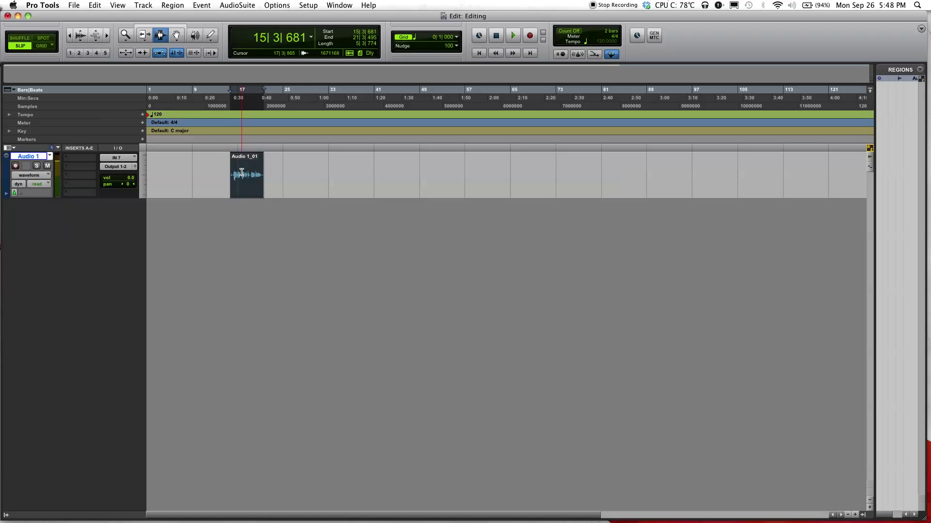
pyautogui.moveTo(241, 173); pyautogui.dragTo(232, 173)
pyautogui.click(144, 36)
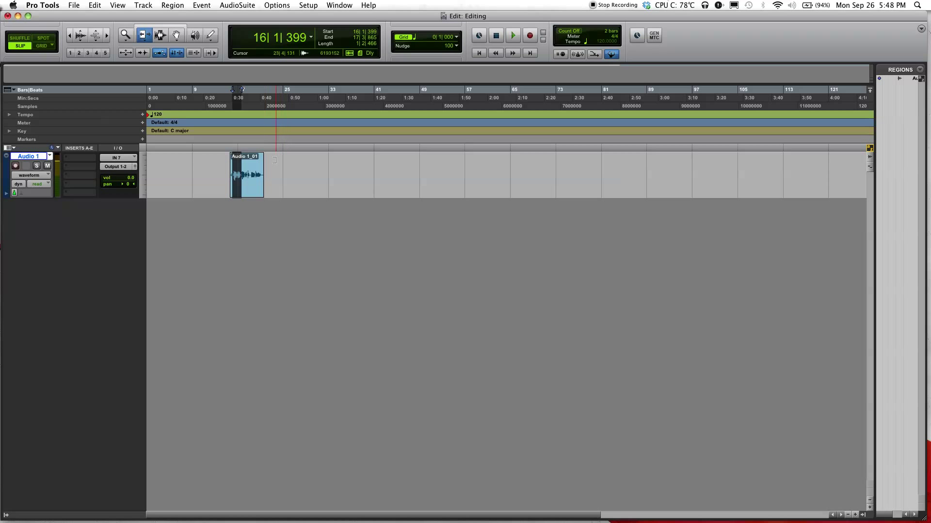
pyautogui.moveTo(262, 175); pyautogui.dragTo(237, 196)
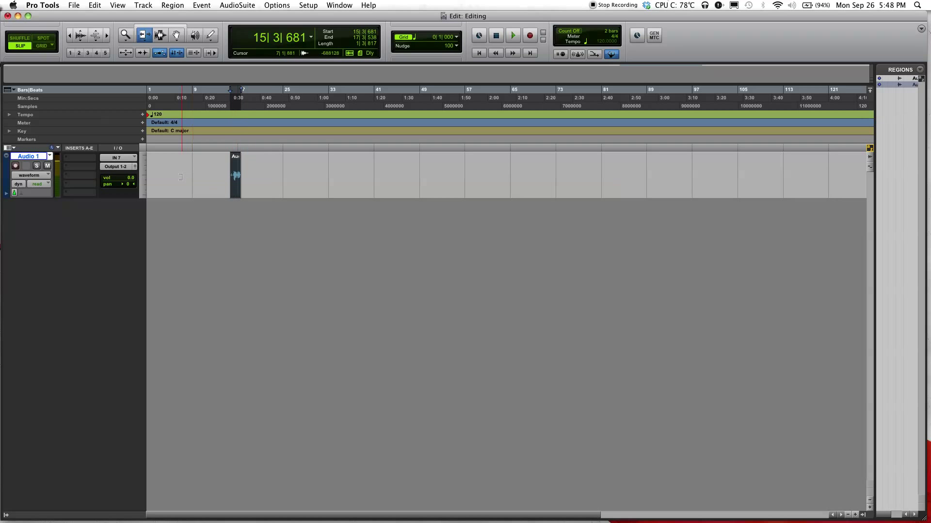
pyautogui.press('space')
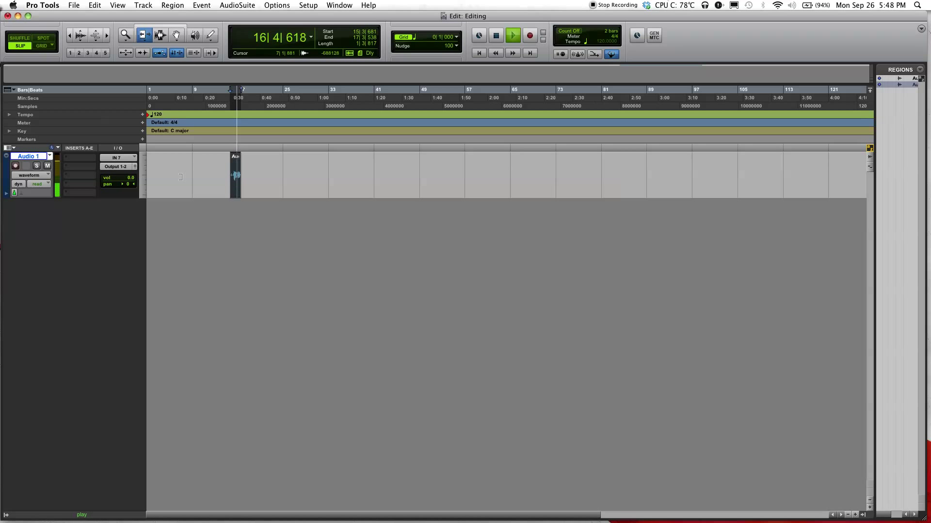
pyautogui.press('space')
pyautogui.press('space')
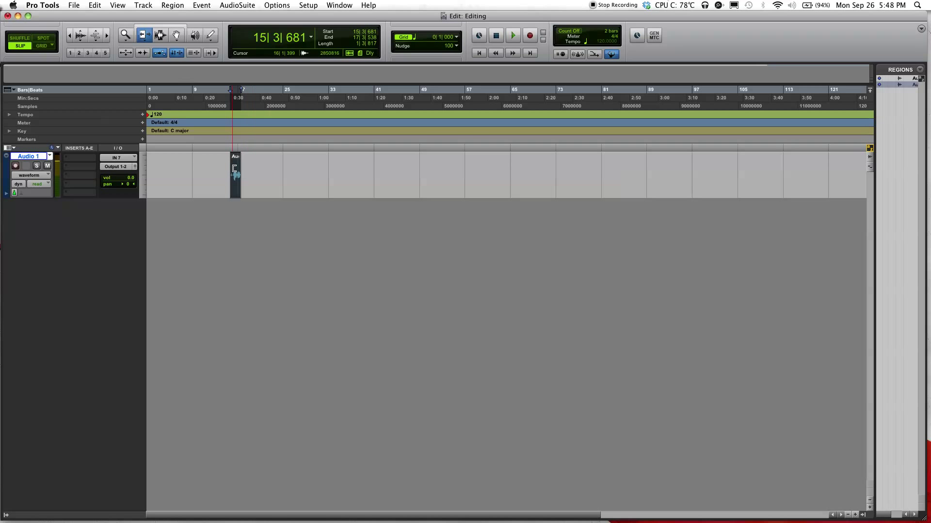
# Step: Undo the last trim from the Edit menu
pyautogui.click(144, 35)
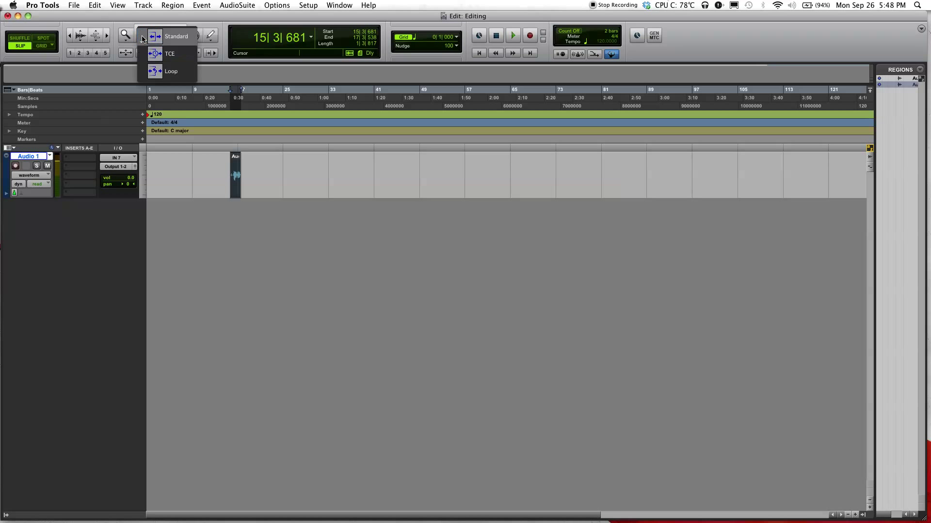
pyautogui.click(145, 35)
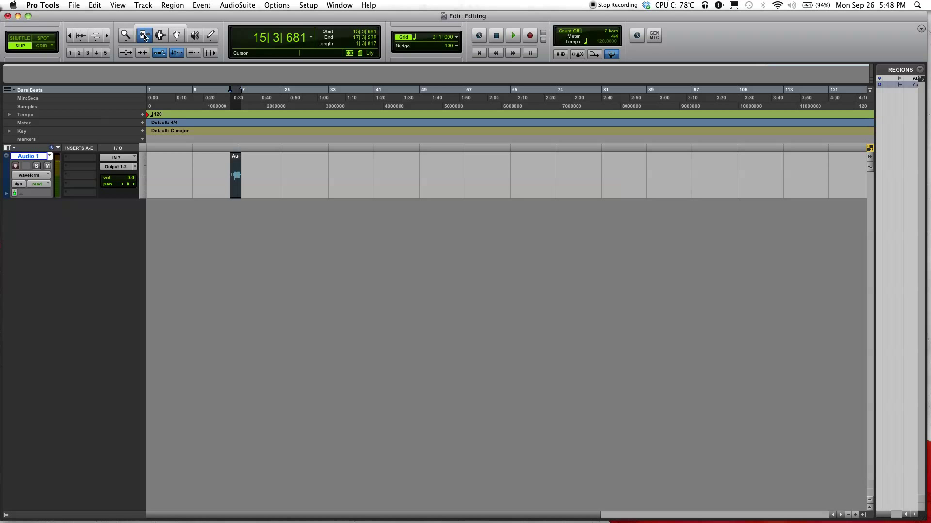
pyautogui.click(94, 5)
pyautogui.click(109, 13)
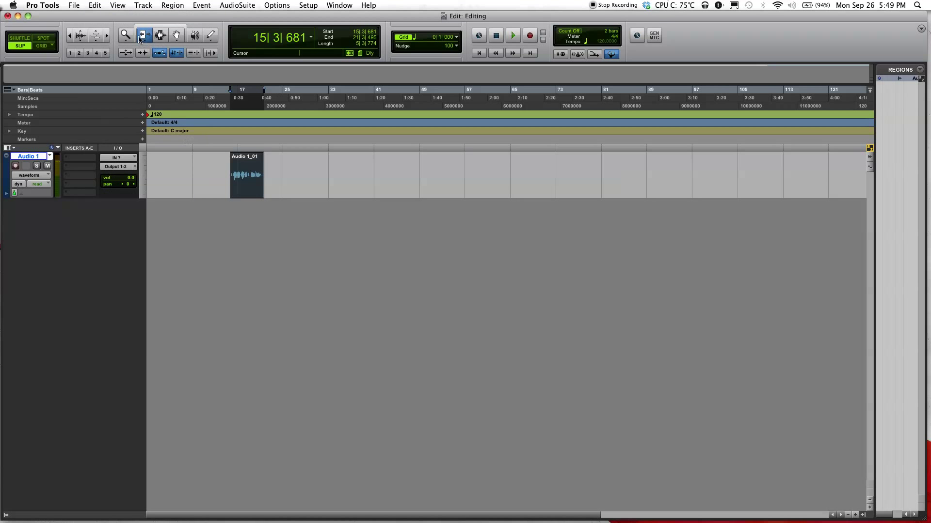
# Step: Time-stretch the region so its audio starts at bar 9, and play it back
pyautogui.click(140, 38)
pyautogui.click(150, 62)
pyautogui.moveTo(233, 175); pyautogui.dragTo(193, 176)
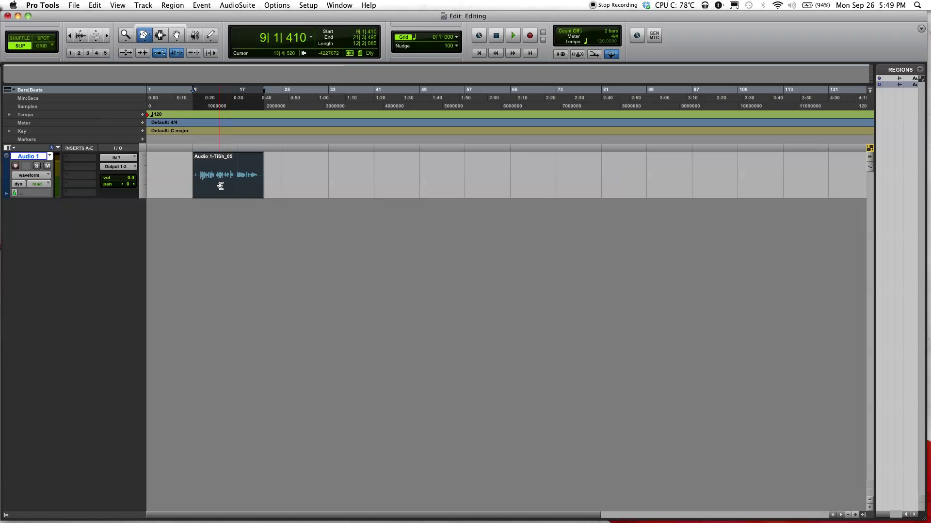
pyautogui.press('space')
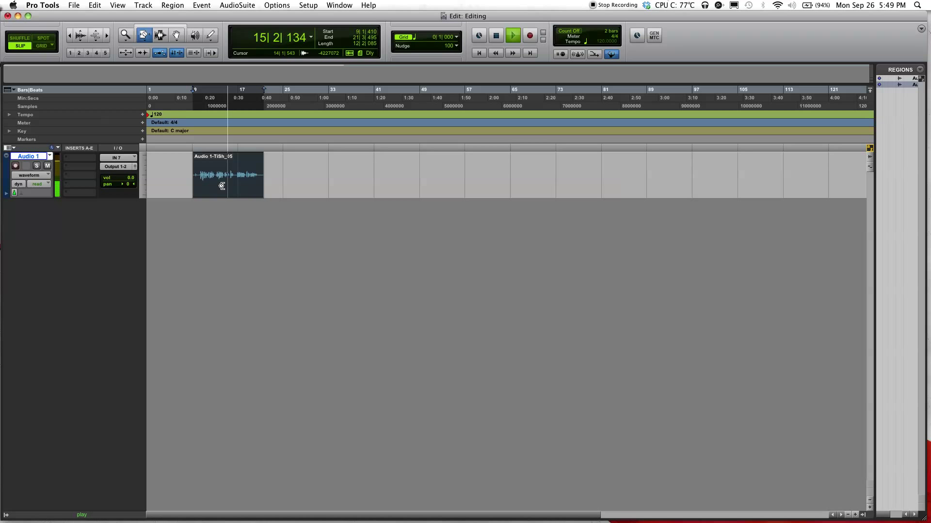
pyautogui.press('space')
# Step: Undo the time stretch, leaving the Edit menu commands unused
pyautogui.click(229, 177)
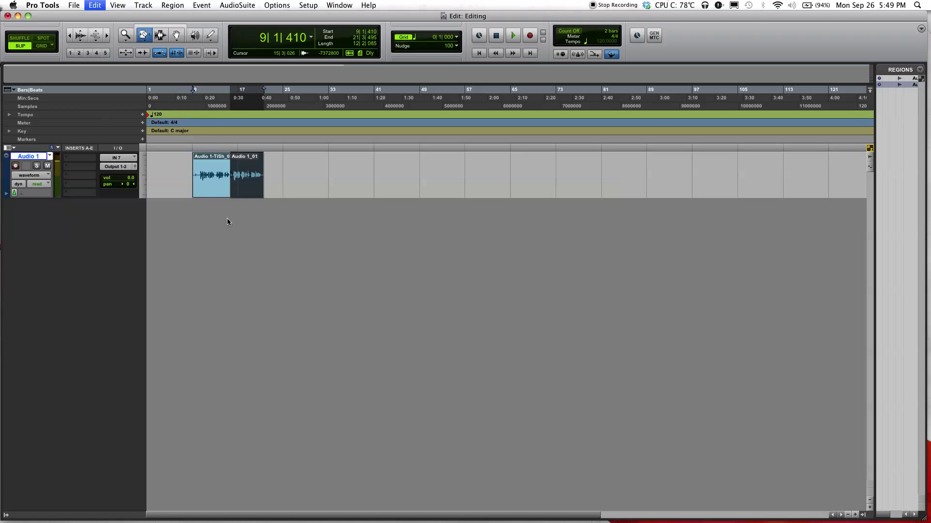
pyautogui.hotkey('alt', 'shift', '7')
pyautogui.click(95, 5)
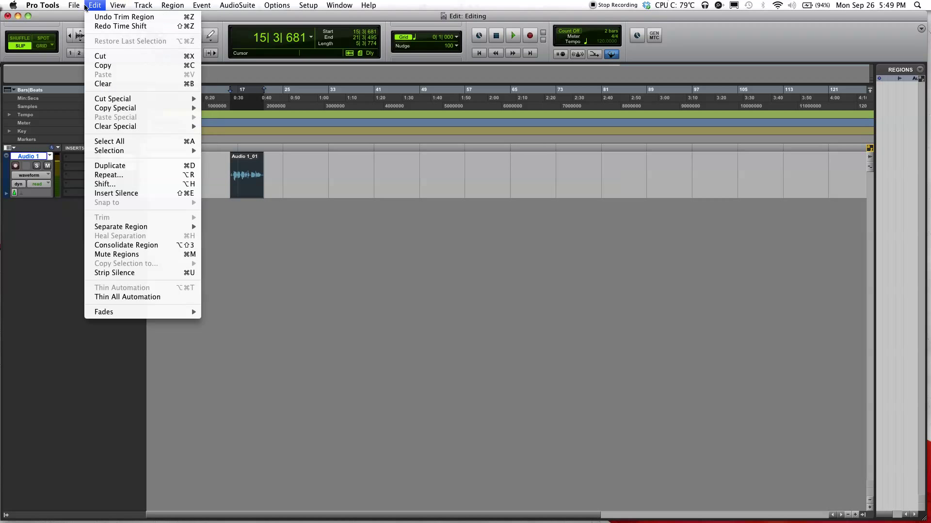
pyautogui.click(98, 4)
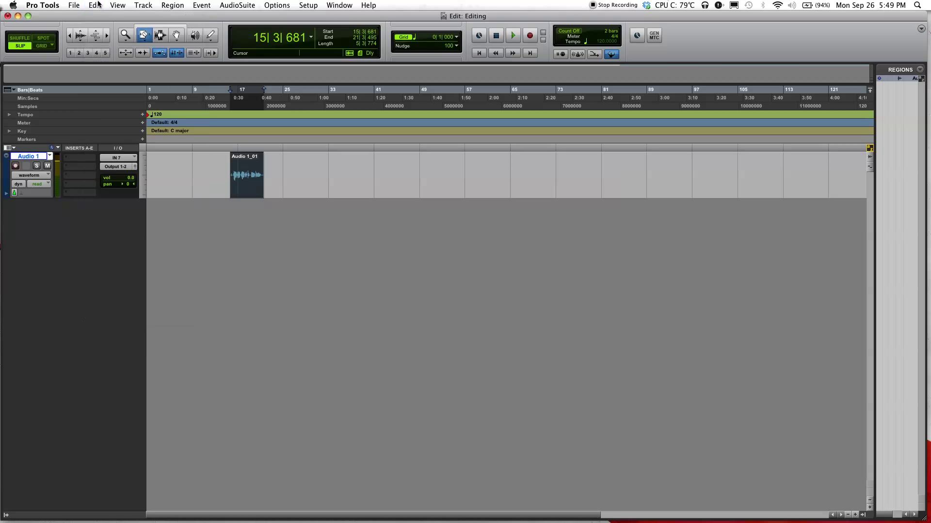
pyautogui.click(99, 5)
pyautogui.click(94, 5)
# Step: Trim Audio 1_01's start to about bar 18, audition it, then extend it back to 15|3|681
pyautogui.click(244, 173)
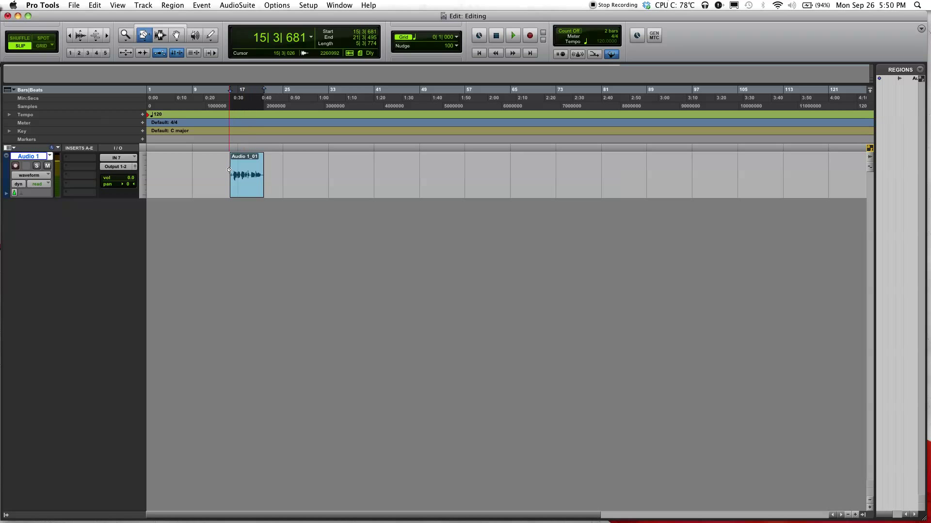
pyautogui.moveTo(232, 173); pyautogui.dragTo(246, 173)
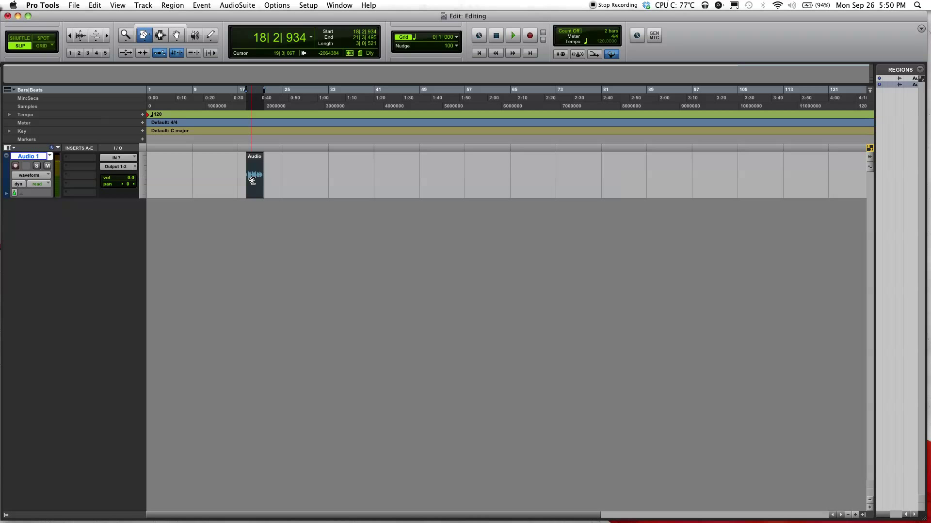
pyautogui.press('space')
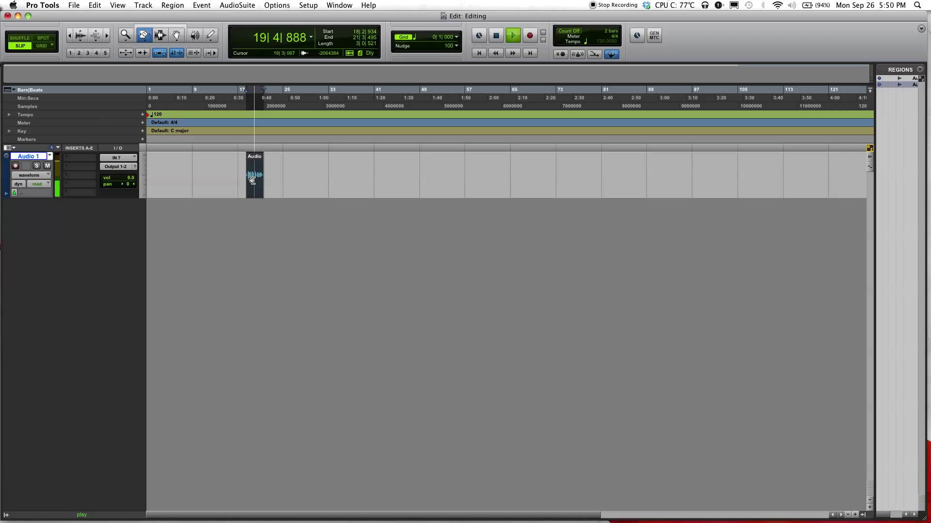
pyautogui.press('space')
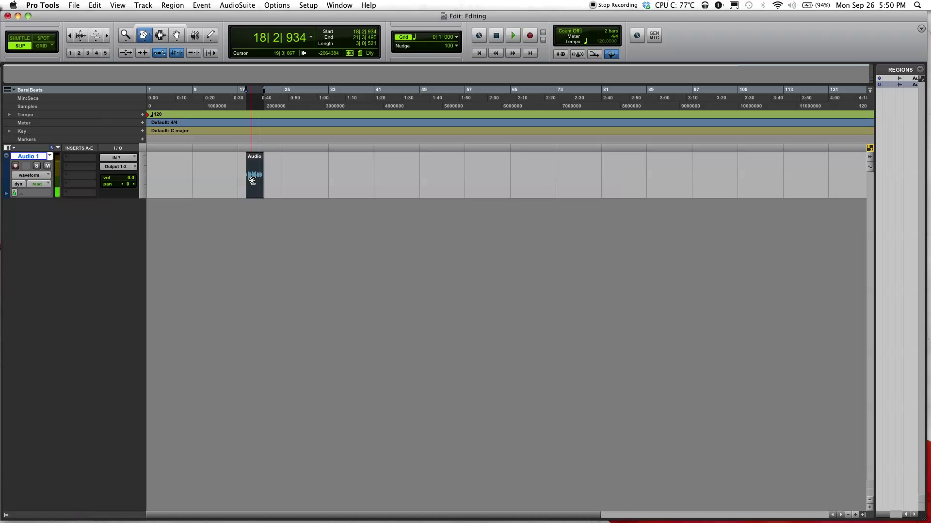
pyautogui.moveTo(246, 174); pyautogui.dragTo(230, 175)
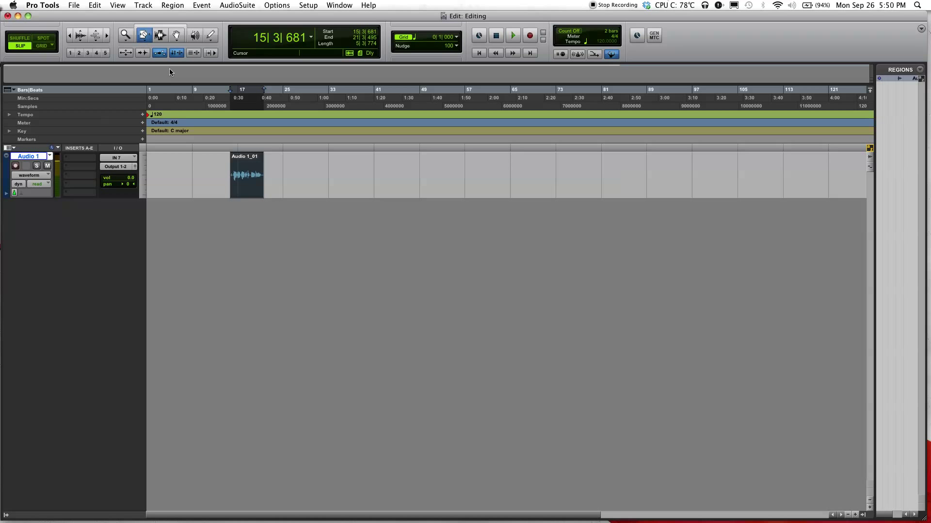
pyautogui.moveTo(144, 36); pyautogui.dragTo(181, 67)
pyautogui.moveTo(259, 179); pyautogui.dragTo(647, 187)
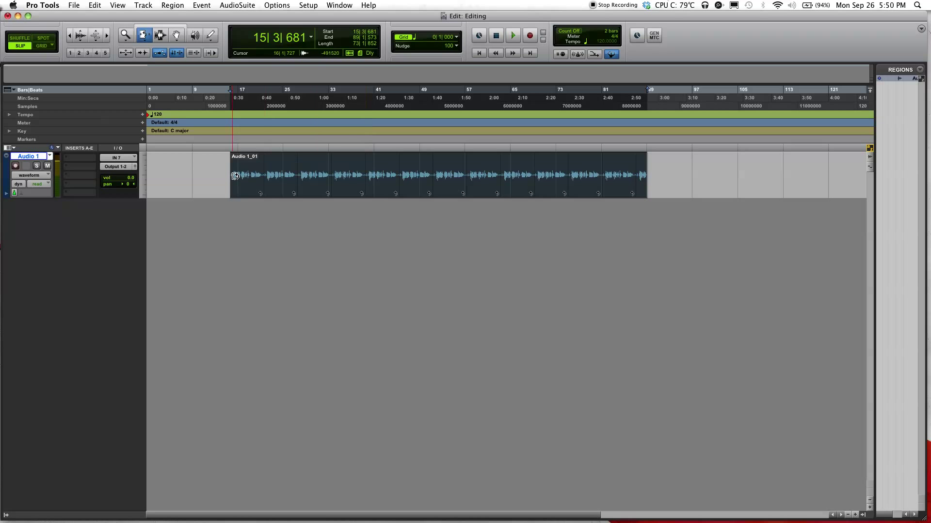
pyautogui.moveTo(235, 176); pyautogui.dragTo(161, 172)
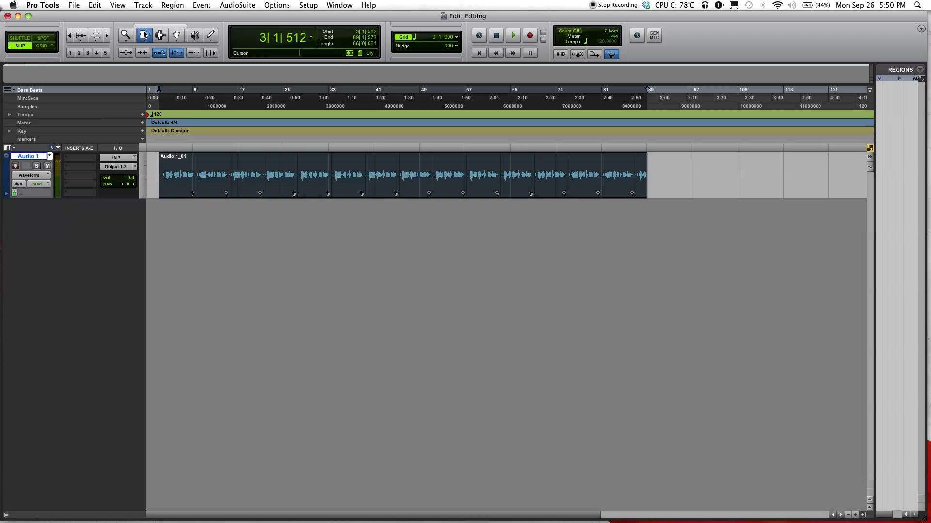
pyautogui.moveTo(144, 34); pyautogui.dragTo(145, 35)
pyautogui.press('super+z')
pyautogui.press('super+z')
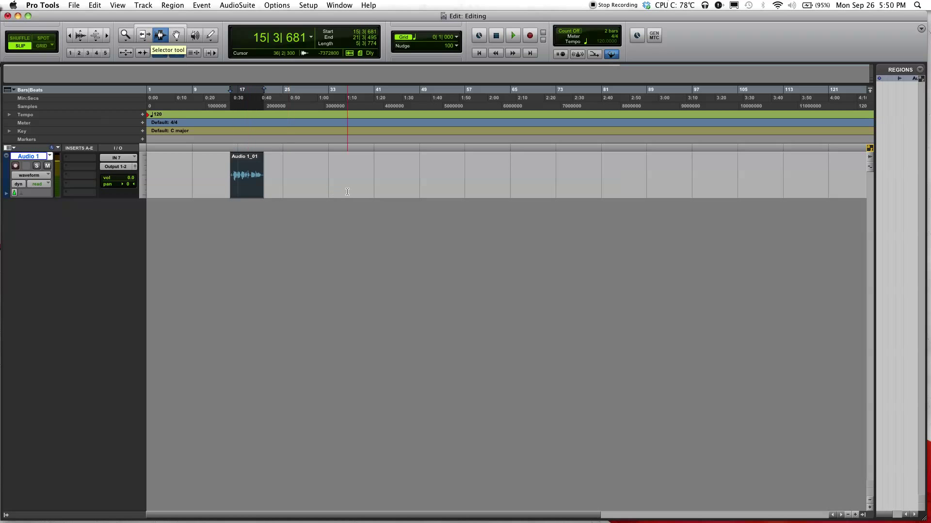
# Step: Switch to the Selector and place insertion points at several spots in the empty track
pyautogui.click(355, 177)
pyautogui.click(541, 177)
pyautogui.click(425, 177)
pyautogui.click(345, 174)
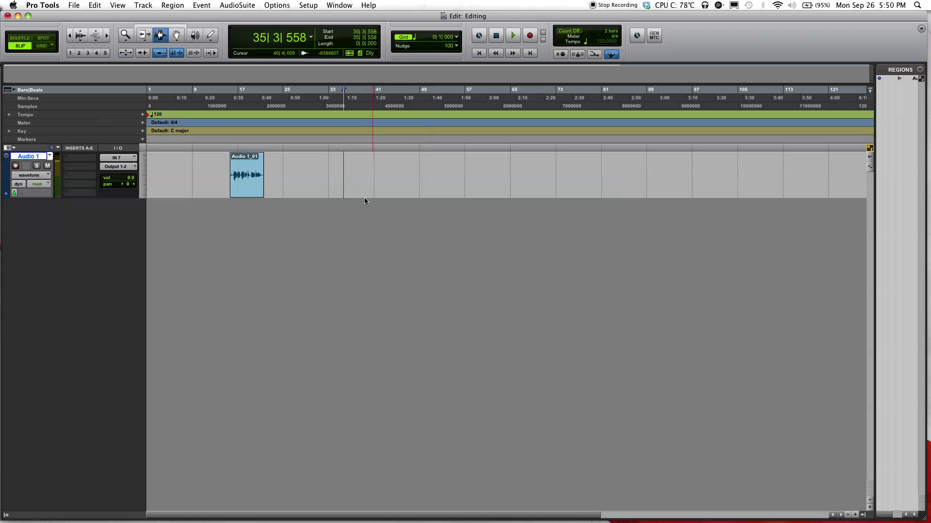
pyautogui.click(446, 181)
pyautogui.click(364, 175)
pyautogui.click(631, 177)
pyautogui.click(646, 177)
pyautogui.click(440, 177)
# Step: Play from 16|2|750 inside the region, then select bars 4 to 44 and clear it
pyautogui.click(241, 170)
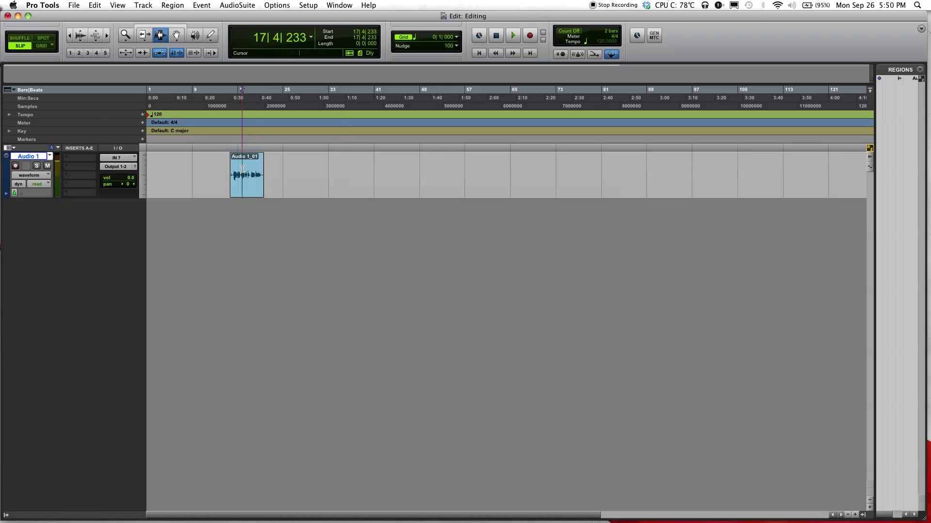
pyautogui.click(234, 170)
pyautogui.press('space')
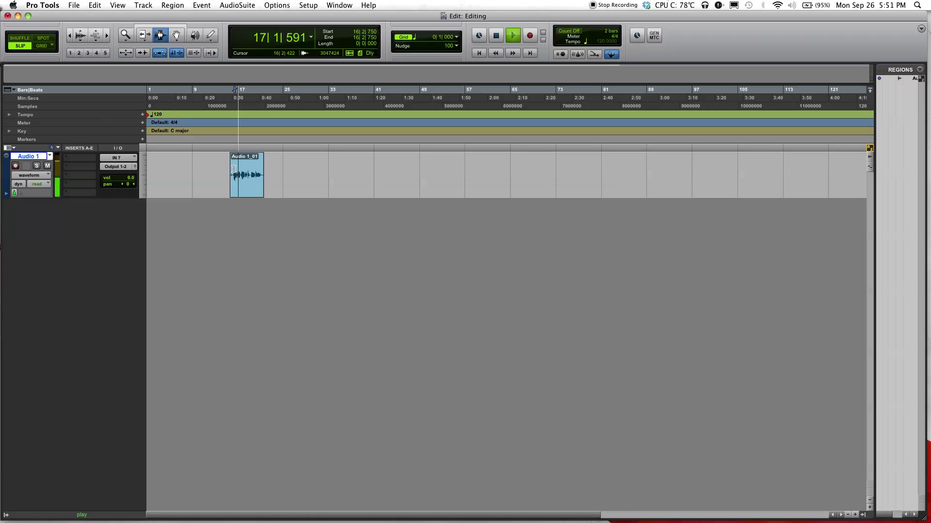
pyautogui.press('space')
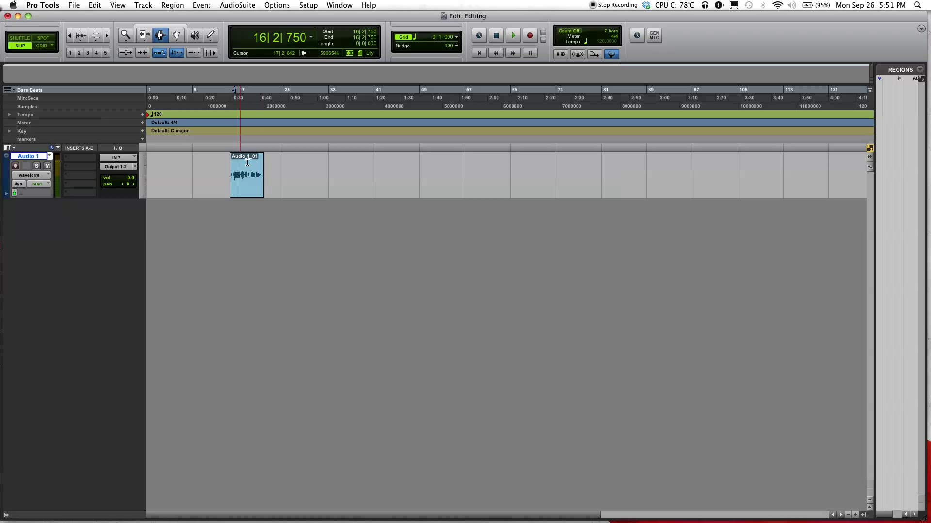
pyautogui.click(166, 166)
pyautogui.moveTo(168, 170); pyautogui.dragTo(395, 176)
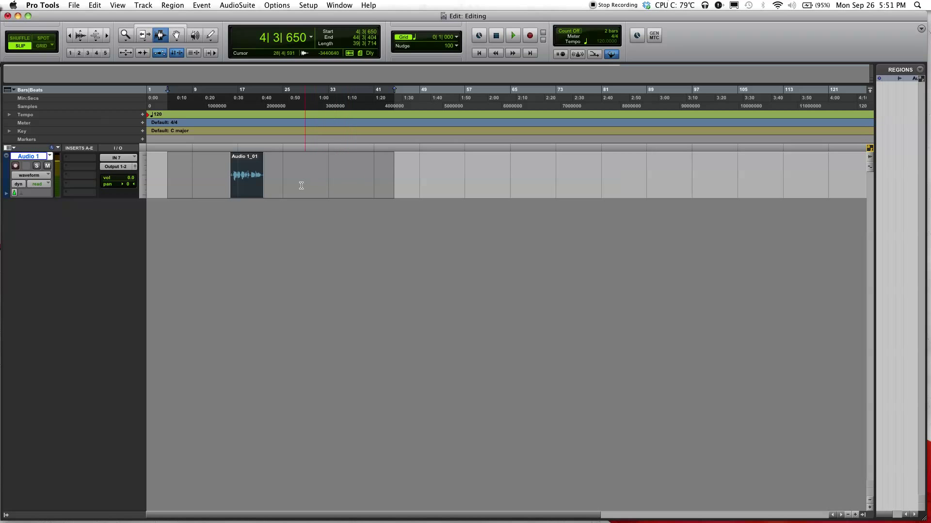
pyautogui.click(219, 173)
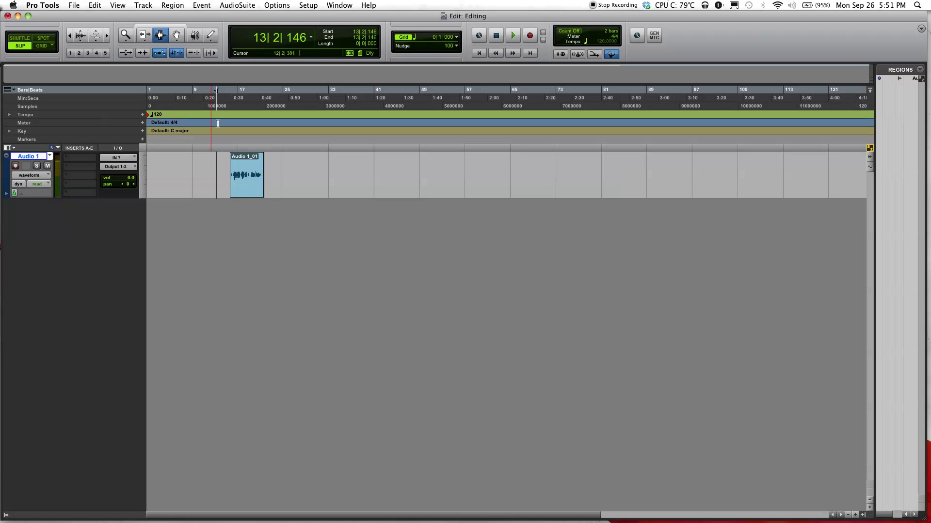
# Step: Place the insertion point at 18|3|630 inside Audio 1_01 and separate the region there
pyautogui.click(250, 170)
pyautogui.click(245, 168)
pyautogui.click(246, 170)
pyautogui.click(242, 171)
pyautogui.click(246, 163)
pyautogui.click(247, 164)
pyautogui.click(245, 174)
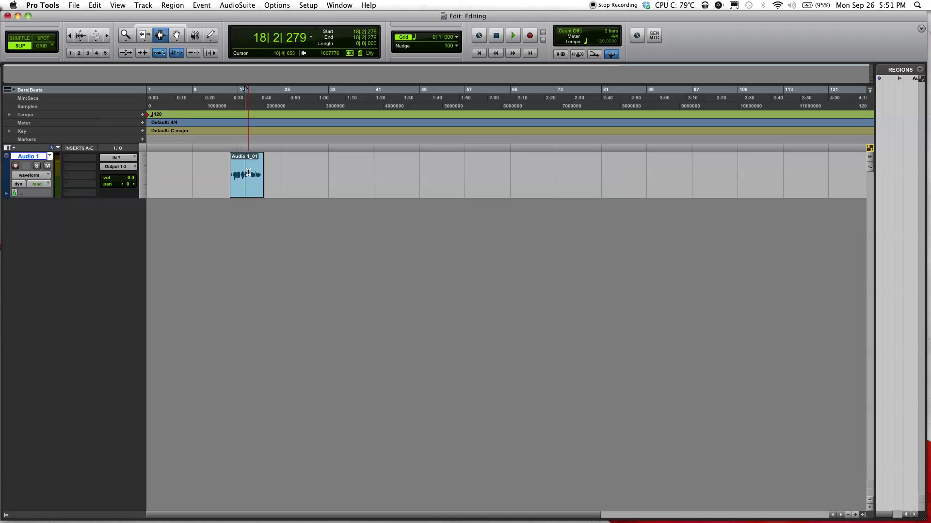
pyautogui.click(247, 172)
pyautogui.press('super+e')
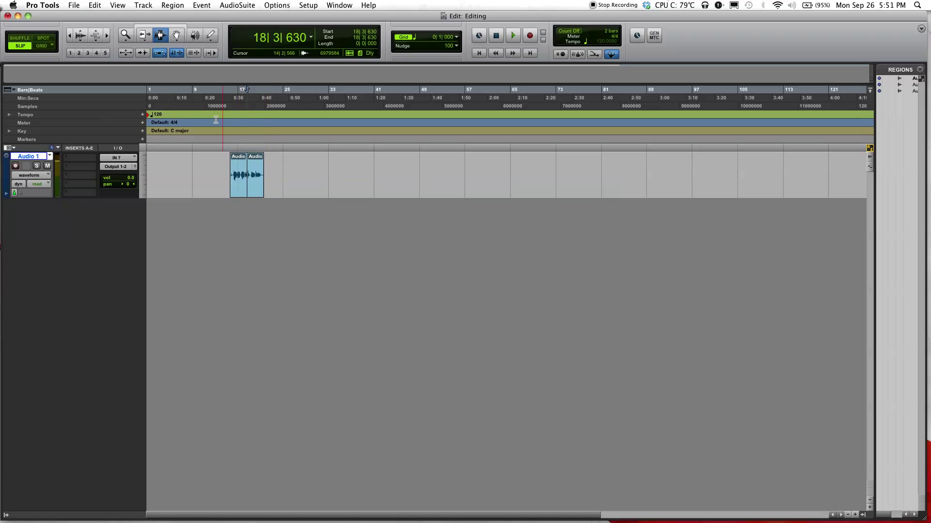
# Step: With the Grabber, move the second piece right to bar 25, then back left toward bar 21
pyautogui.click(177, 34)
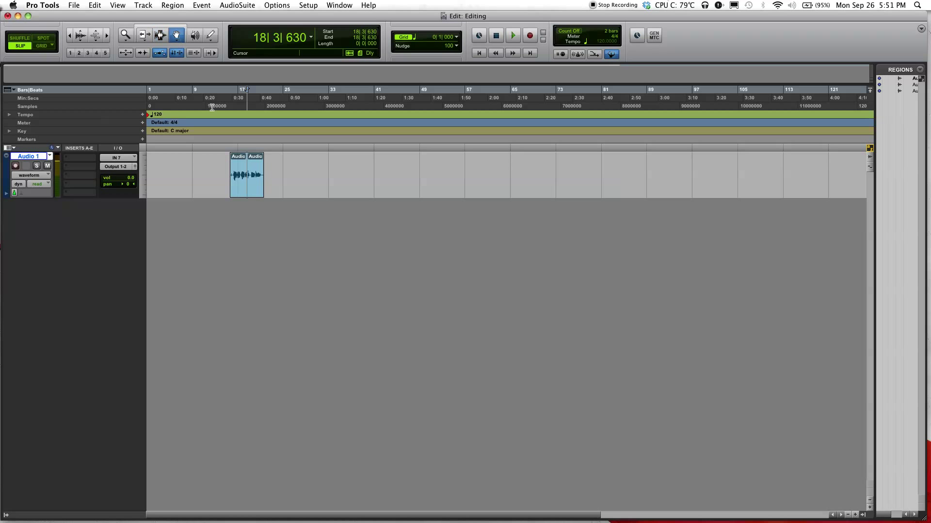
pyautogui.moveTo(248, 177); pyautogui.dragTo(293, 188)
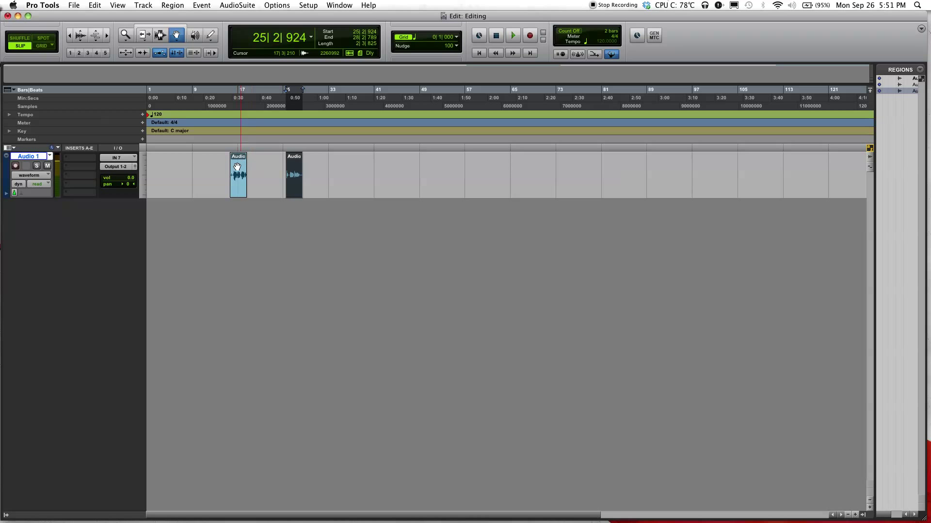
pyautogui.moveTo(292, 186)
pyautogui.mouseDown()
pyautogui.moveTo(262, 187)
pyautogui.moveTo(297, 187)
pyautogui.mouseUp()
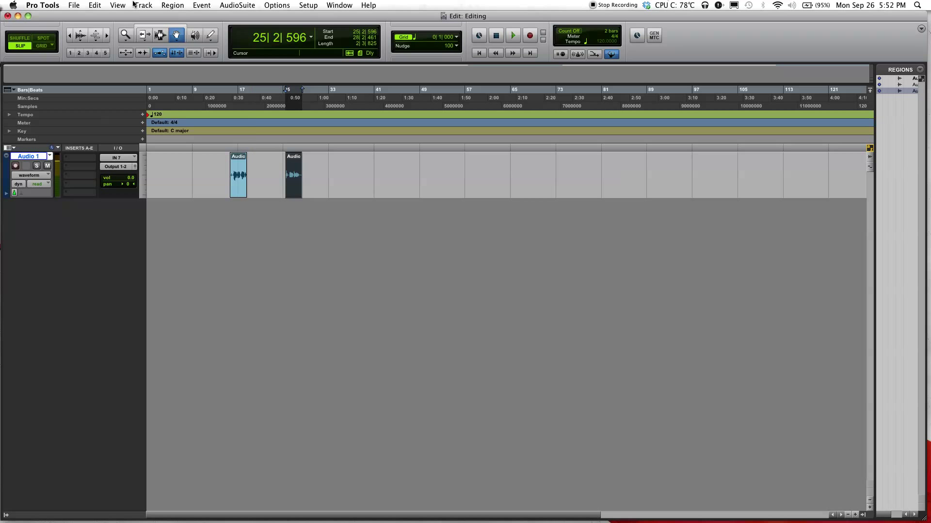
# Step: Undo the region moves and the split with Cmd+Z so Audio 1_01 is whole
pyautogui.press('super+z')
pyautogui.press('super+shift+z')
pyautogui.press('super+z')
pyautogui.press('super+z')
pyautogui.press('super+z')
pyautogui.press('super+z')
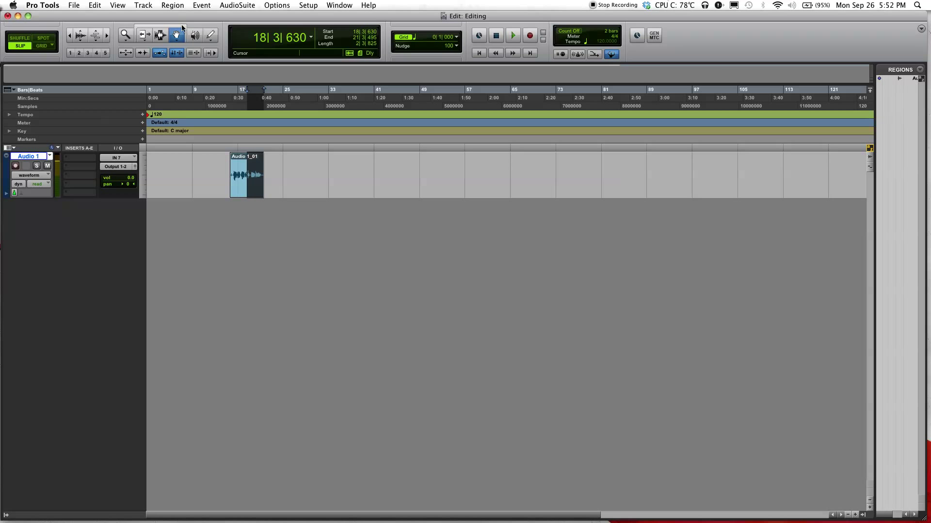
pyautogui.click(95, 6)
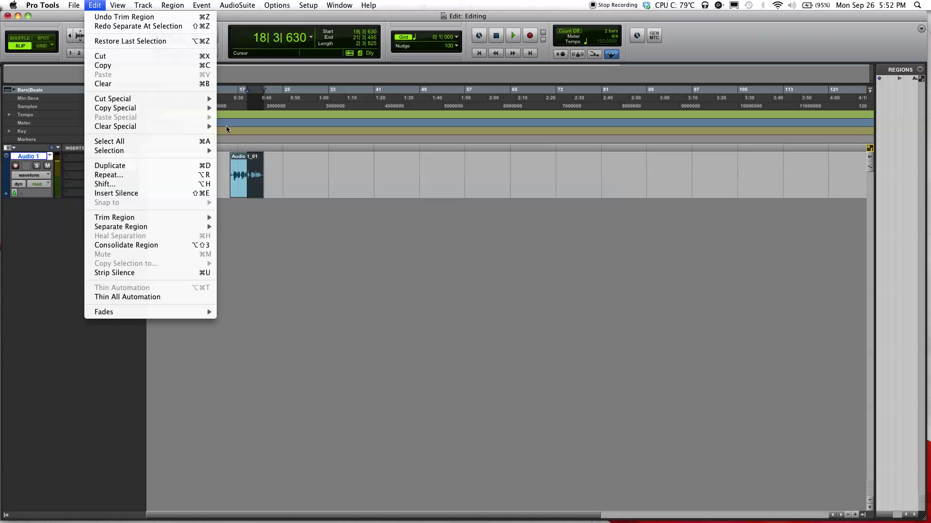
# Step: Select the whole Audio 1_01 region (15|3|681 to 21|3|495) and choose a Grabber mode
pyautogui.click(252, 176)
pyautogui.click(238, 169)
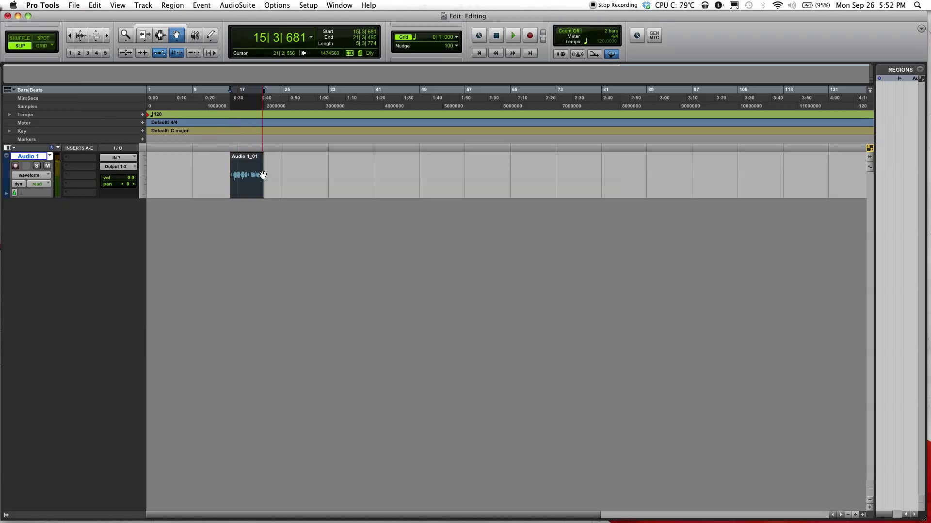
pyautogui.click(161, 35)
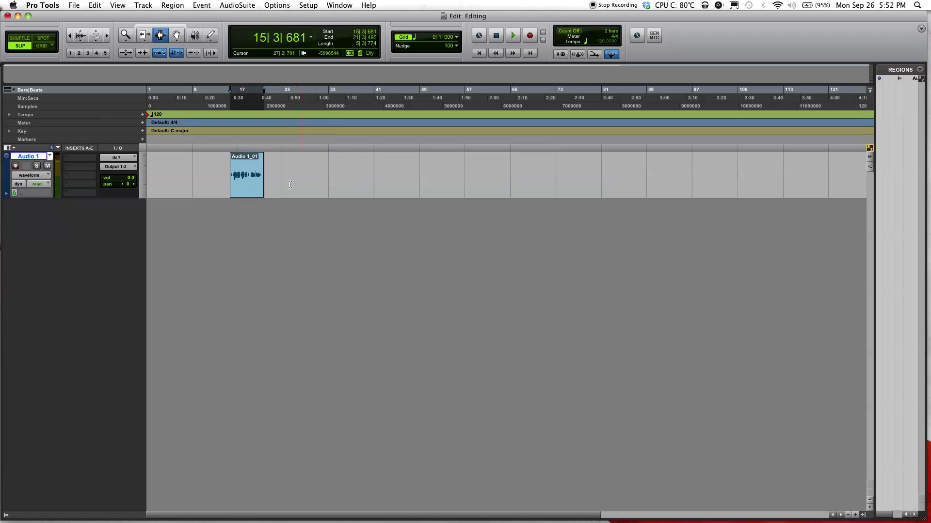
pyautogui.click(177, 34)
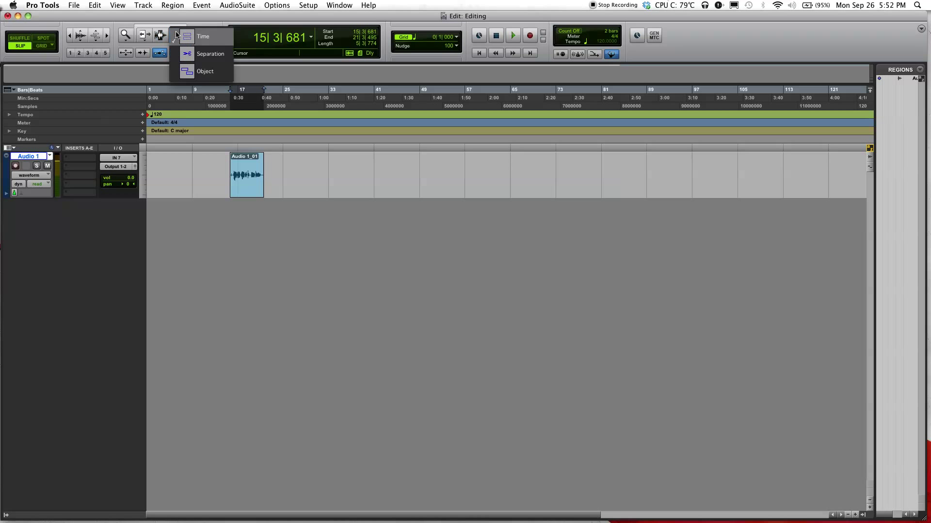
pyautogui.click(305, 201)
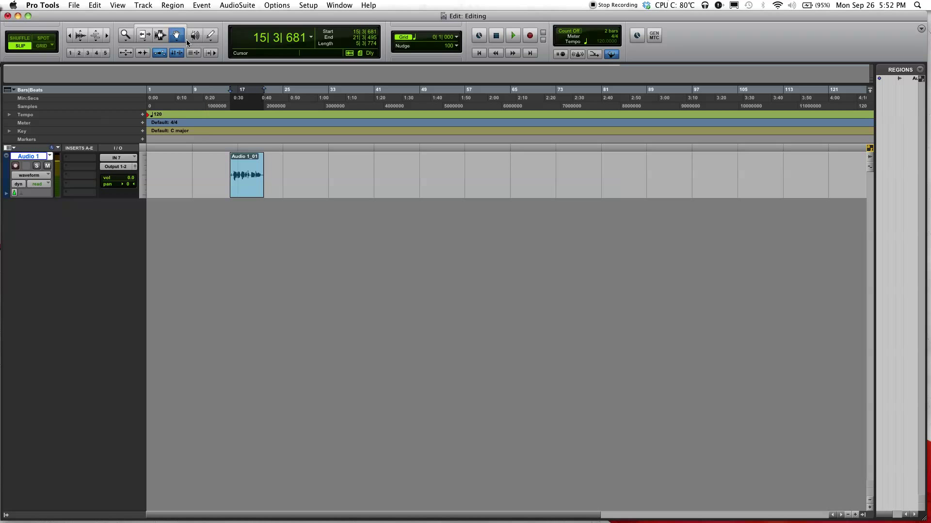